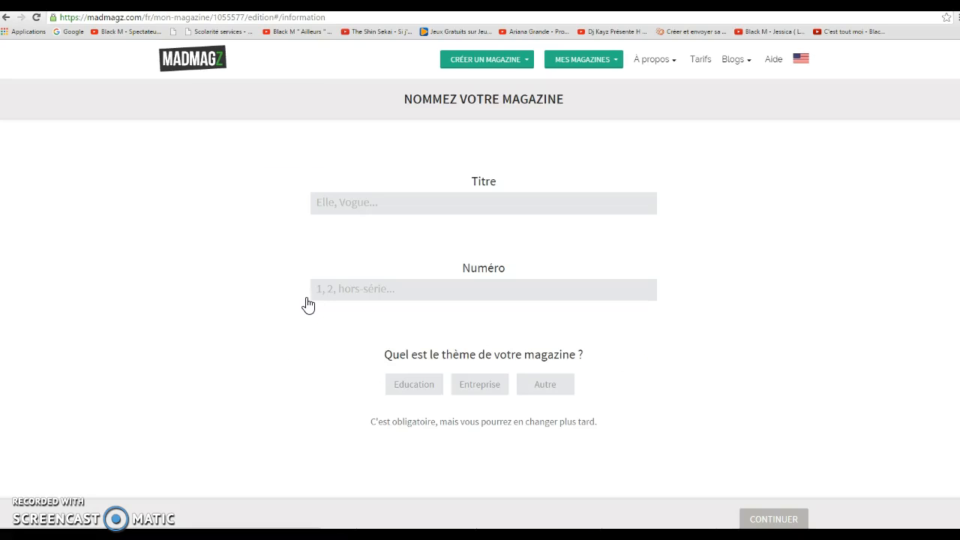
Name the magazine TEST, set its issue number to 1, and choose Education as the theme
left_click(370, 208)
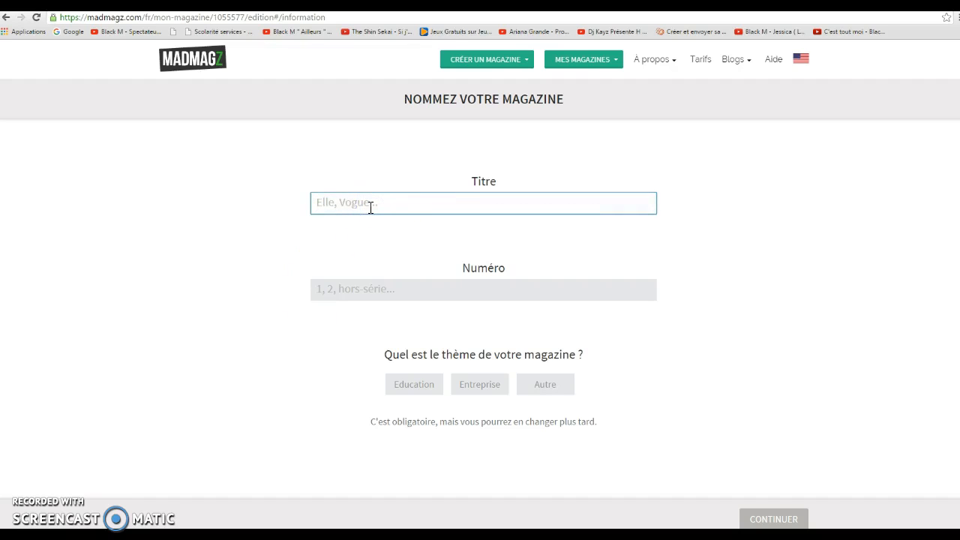
left_click(454, 289)
type("1")
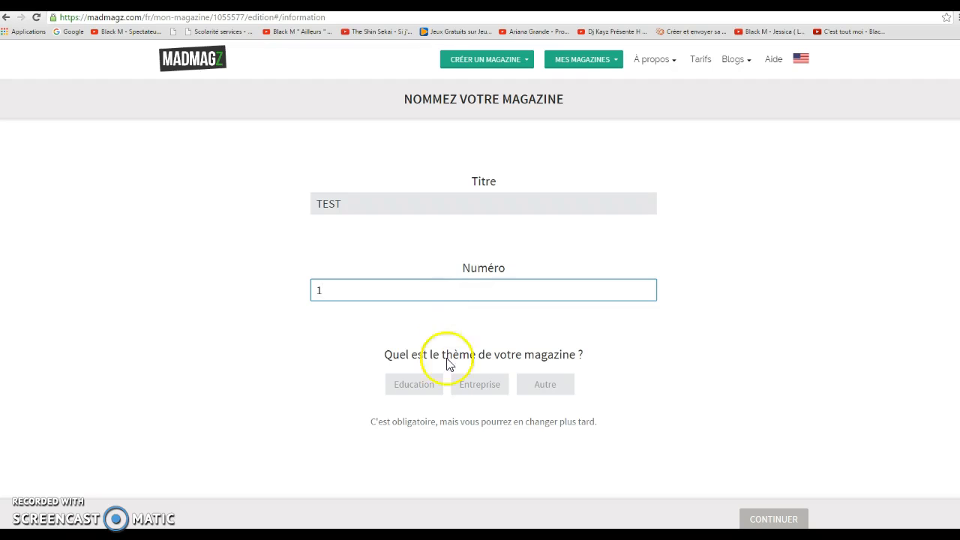
left_click(416, 385)
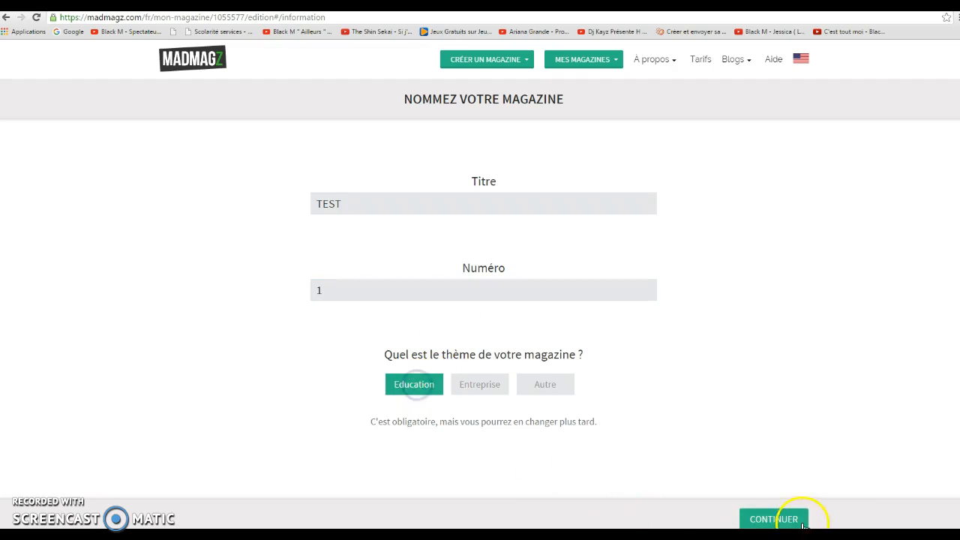
left_click(776, 519)
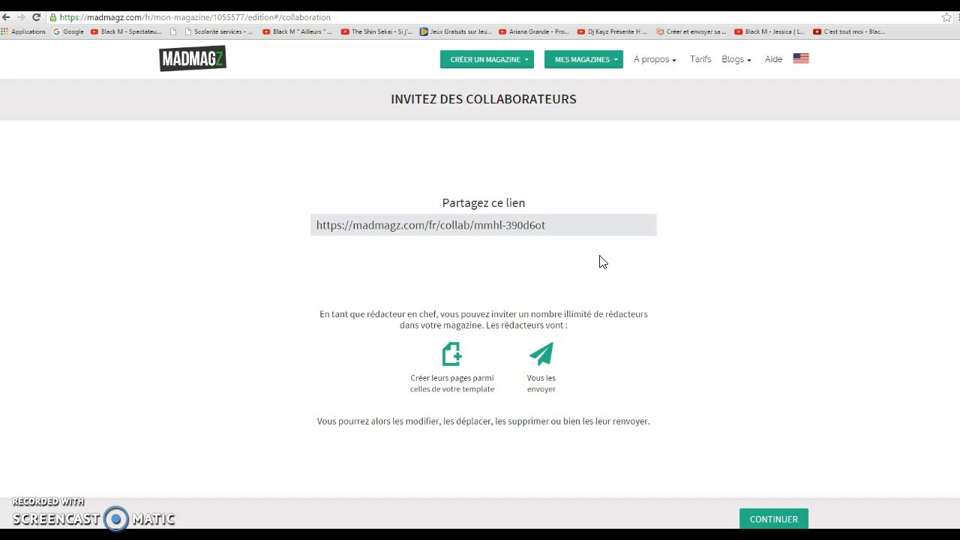
Skip inviting collaborators and add the Couverture template as the magazine's first page
left_click(774, 519)
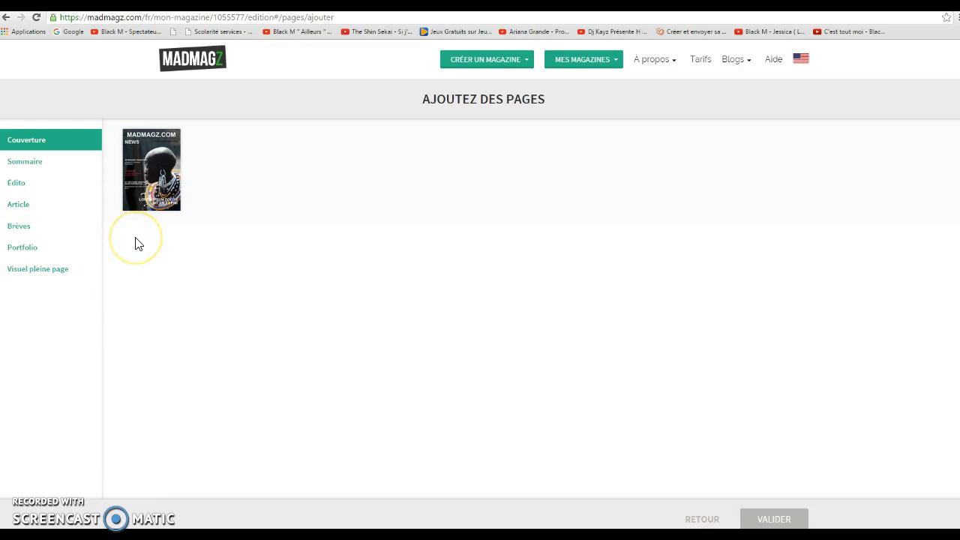
left_click_drag(27, 161, 147, 164)
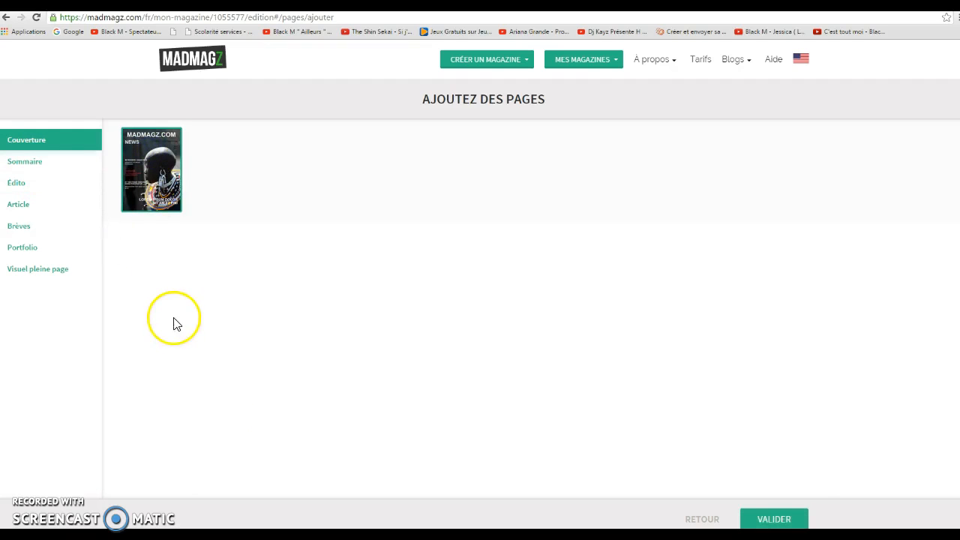
left_click(775, 520)
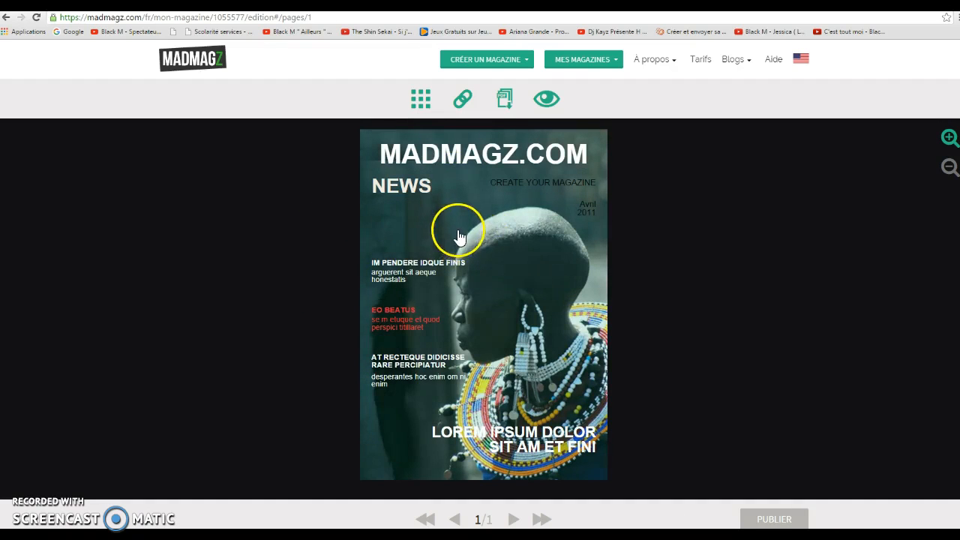
Replace the cover's background picture with d42c11b4c087dc5c24240b9b9be68476.jpg from the facebook lycée folder on the computer
left_click(450, 226)
left_click(321, 319)
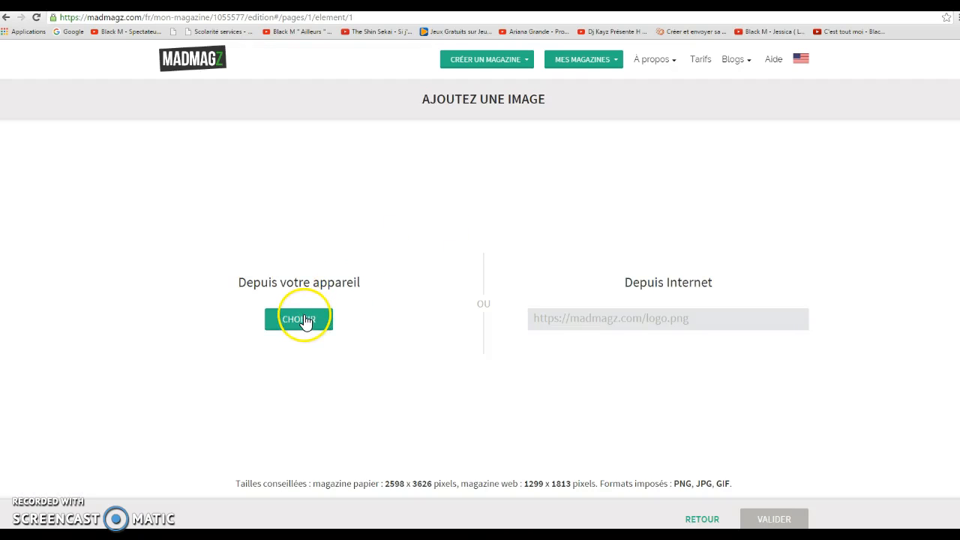
left_click(424, 300)
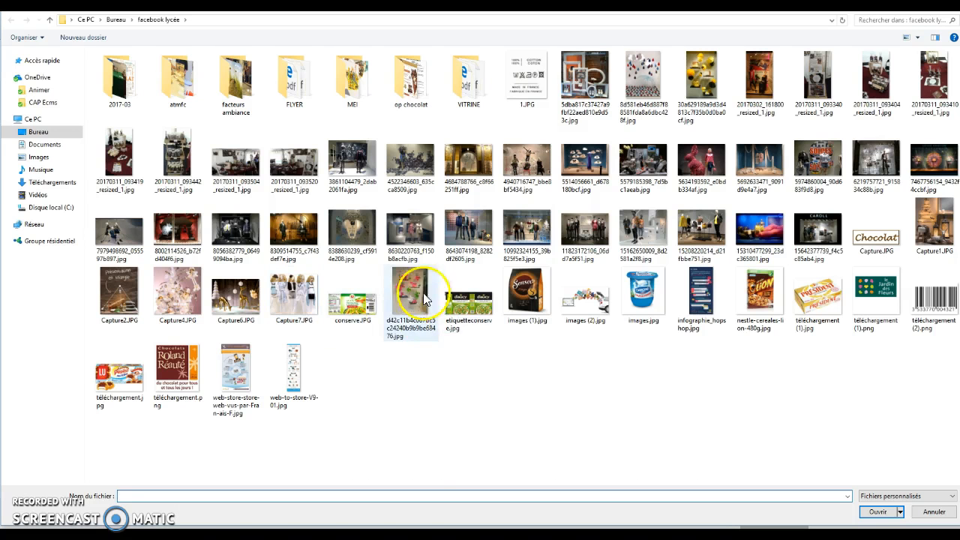
left_click(879, 513)
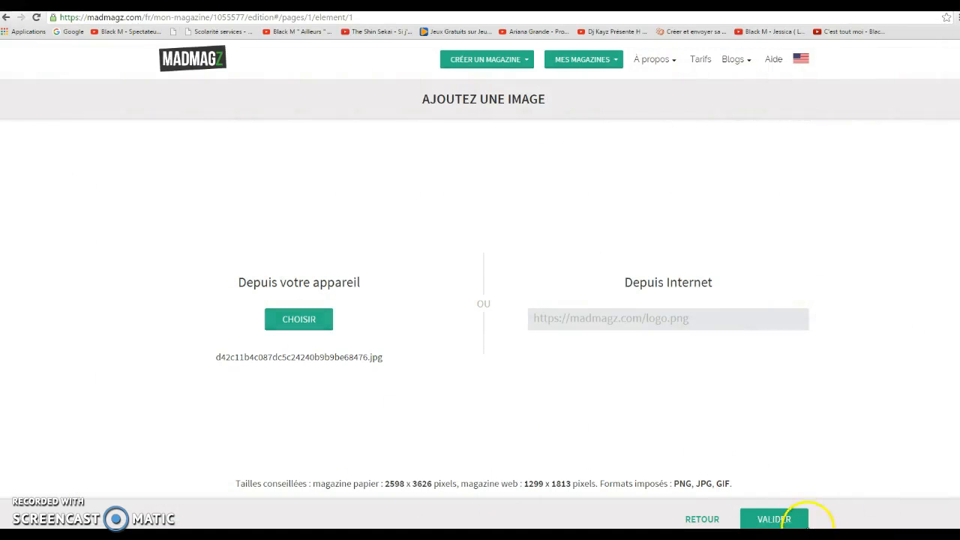
left_click(769, 521)
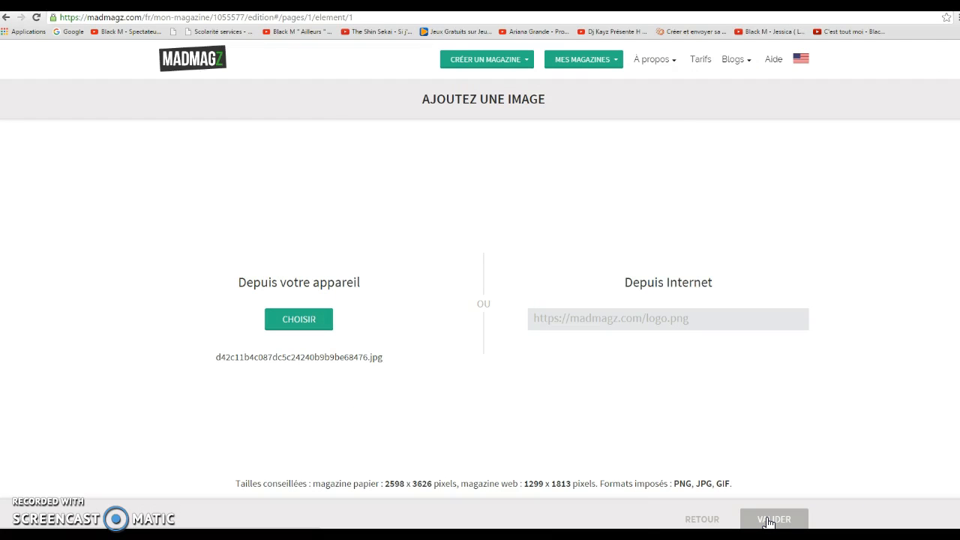
left_click(784, 518)
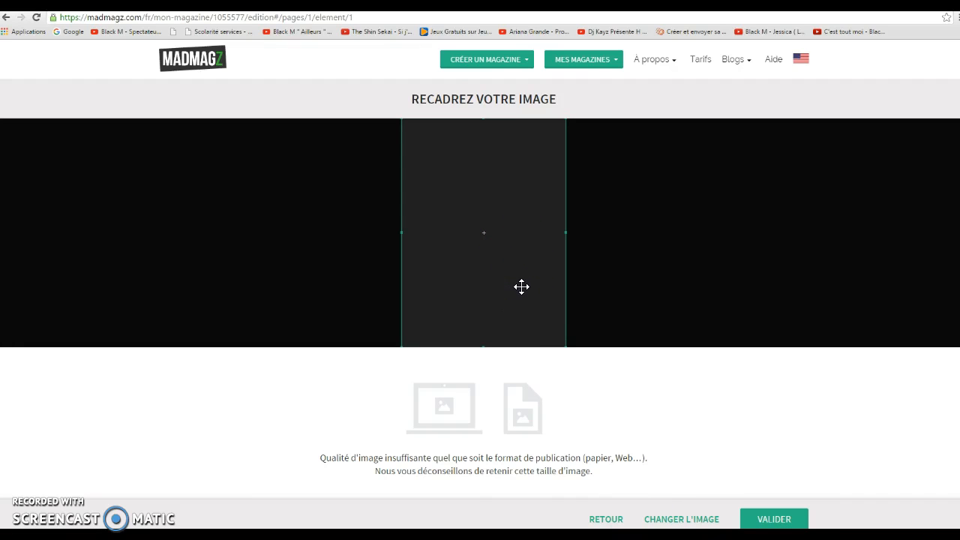
Adjust the crop frame over the new cover image and apply the crop
mouse_move(483, 234)
left_mouse_down()
mouse_move(517, 255)
mouse_move(483, 246)
left_mouse_up()
left_click(547, 332)
left_click(775, 519)
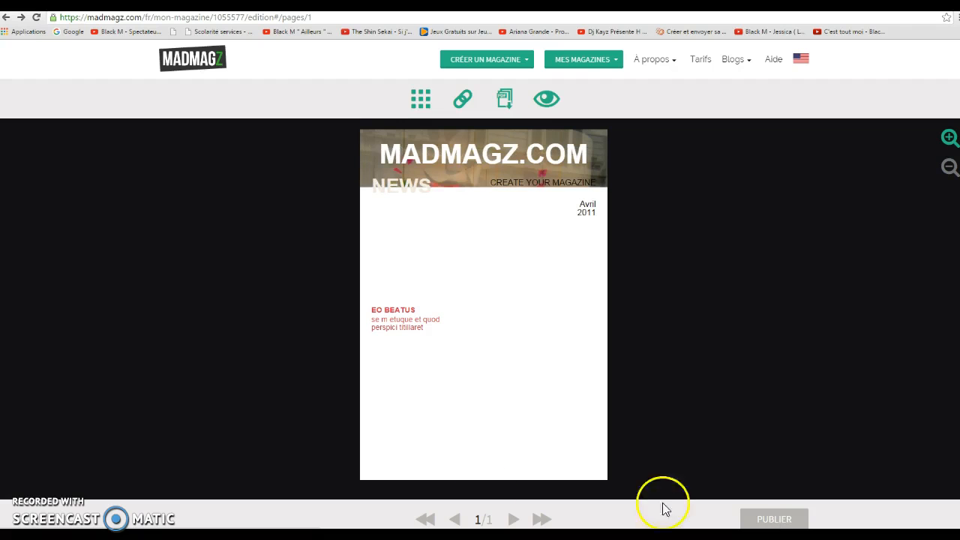
Try to replace the cover title MADMAGZ.COM with VITRINES while the background image is still loading
left_click(405, 153)
left_click_drag(379, 154, 604, 165)
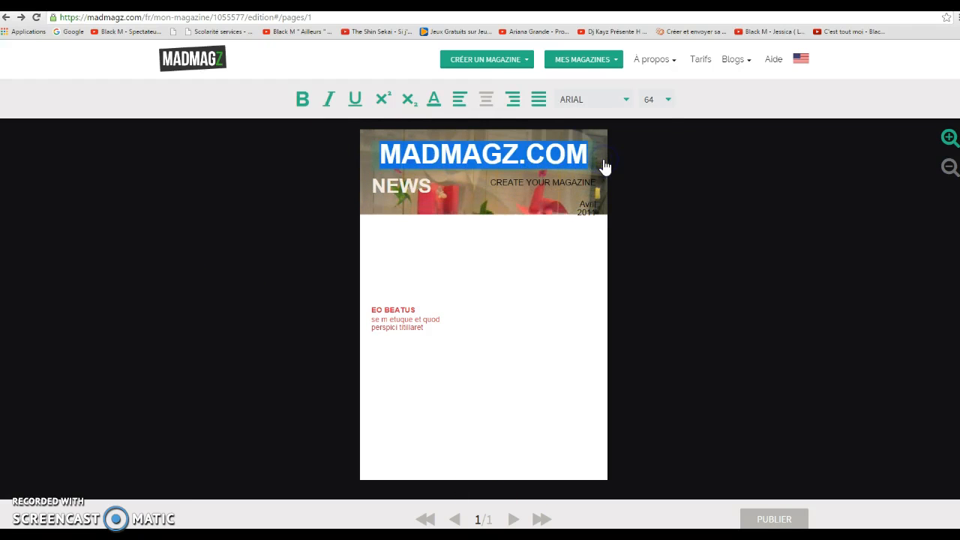
type("VIT")
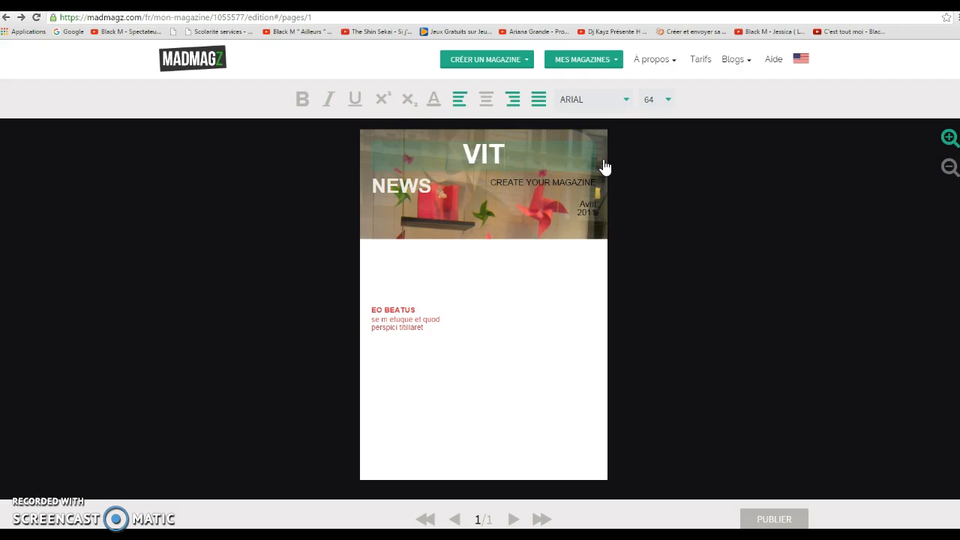
type("RINES")
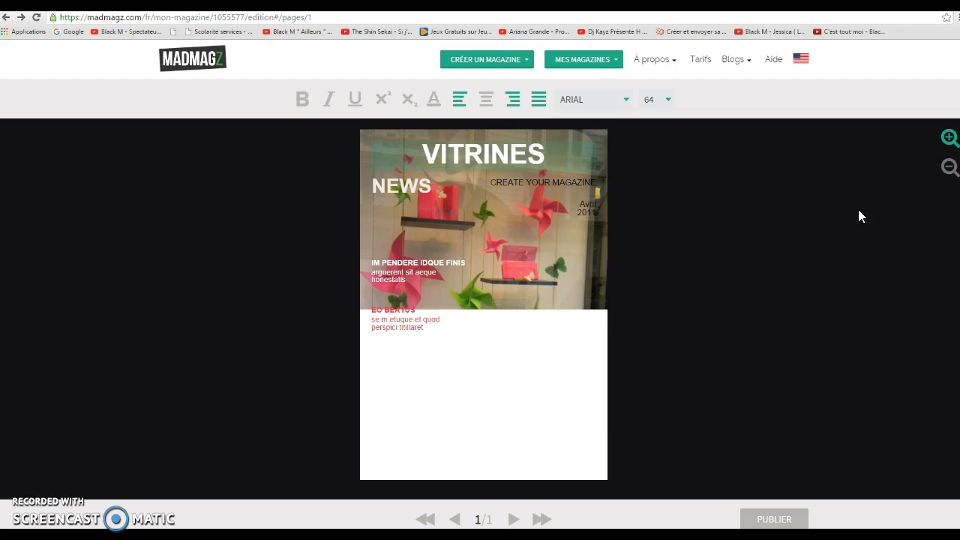
left_click(522, 172)
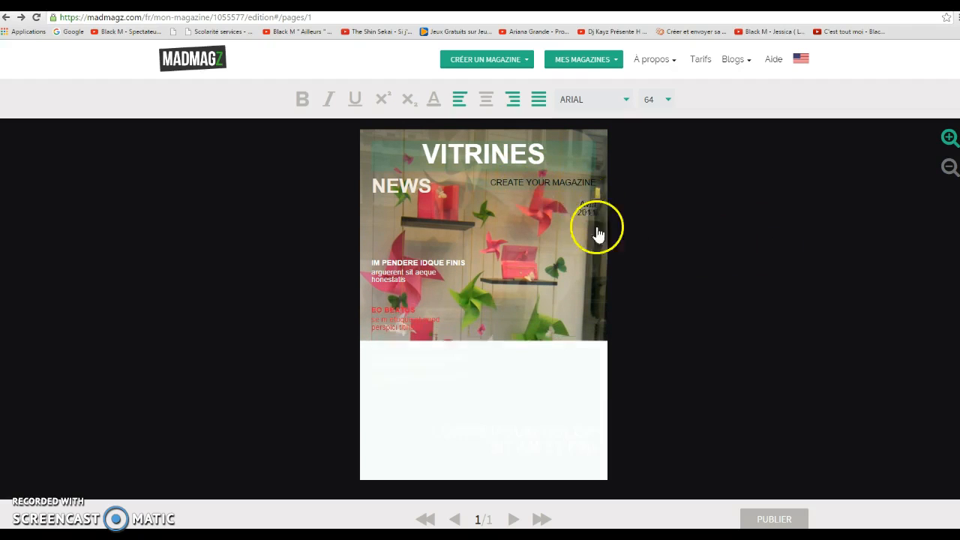
left_click(397, 271)
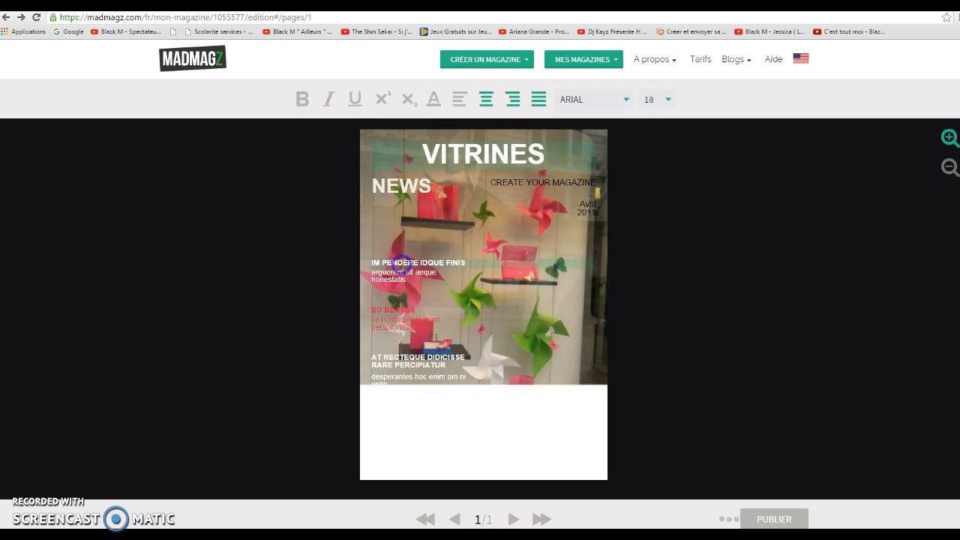
Delete the NEWS heading from the cover
left_click(375, 185)
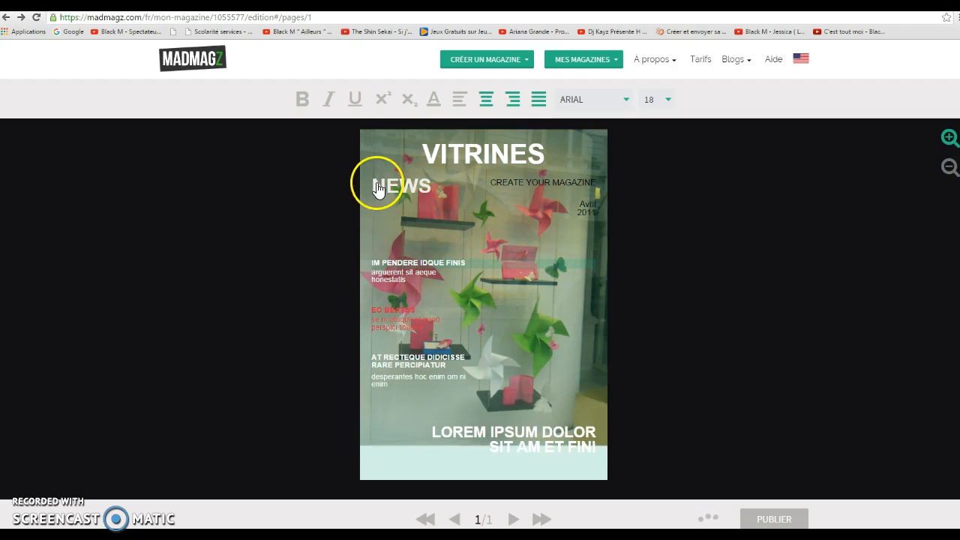
left_click_drag(375, 185, 463, 200)
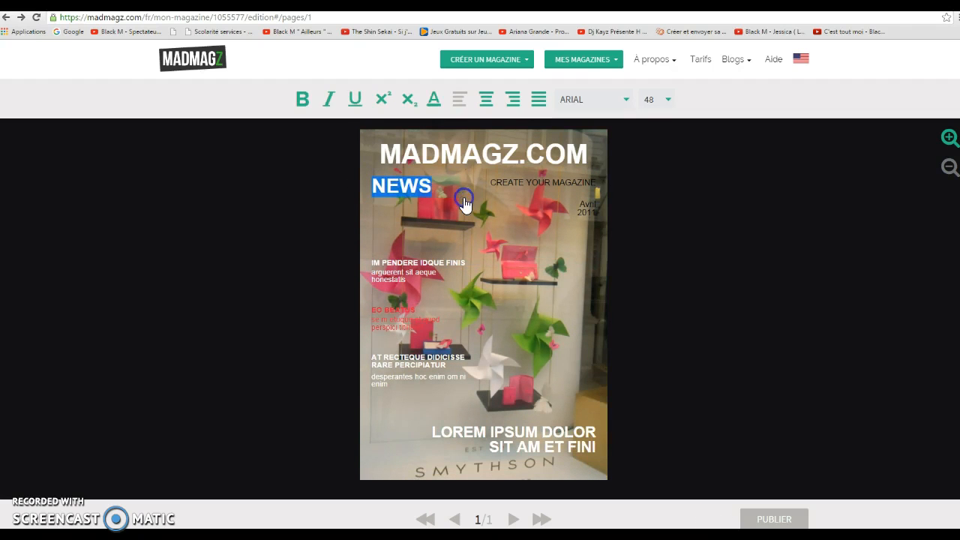
key("BackSpace")
Replace the cover title MADMAGZ.COM with VITRINES and finish editing the text
left_click_drag(381, 154, 590, 159)
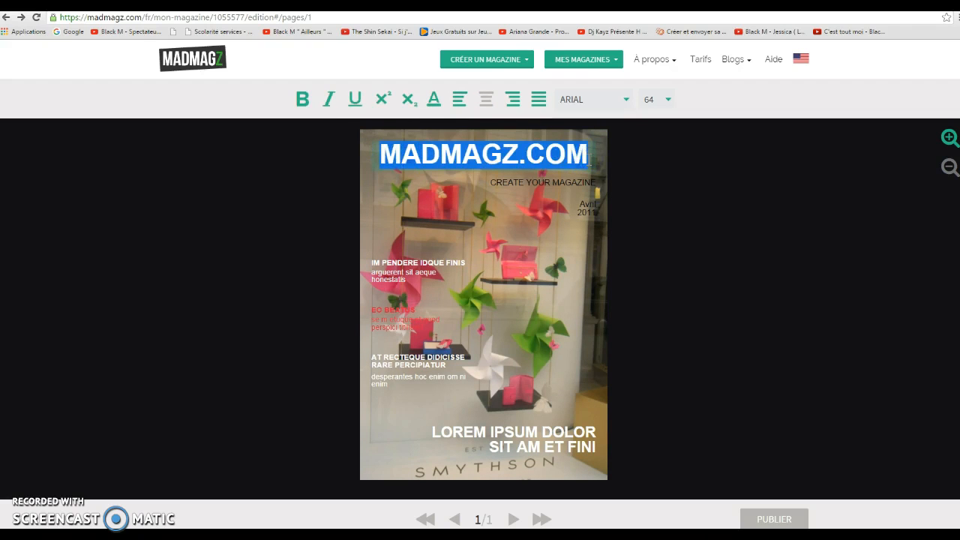
type("VITRINES")
left_click(486, 200)
left_click(655, 432)
left_click(606, 438)
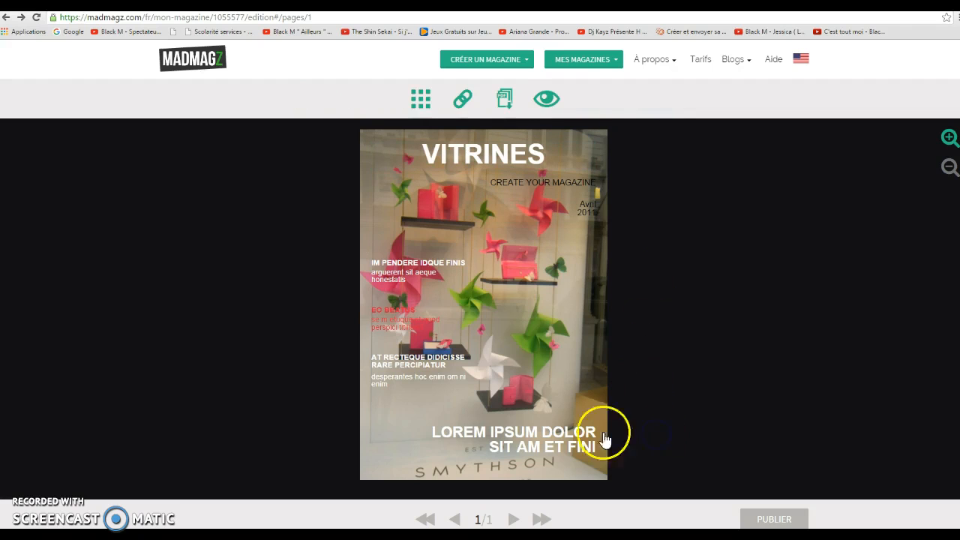
Return to the page overview and add the Sommaire template as the second page
left_click(418, 100)
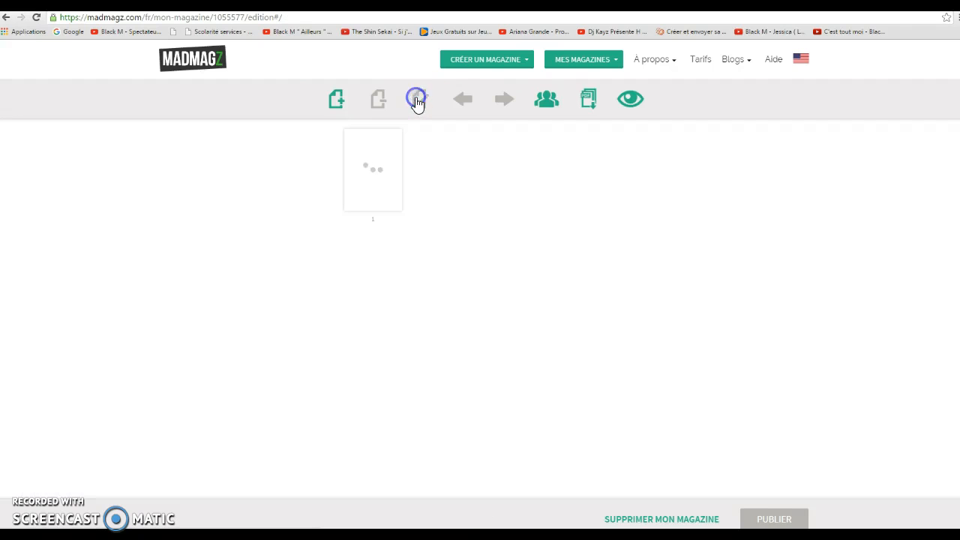
left_click(336, 98)
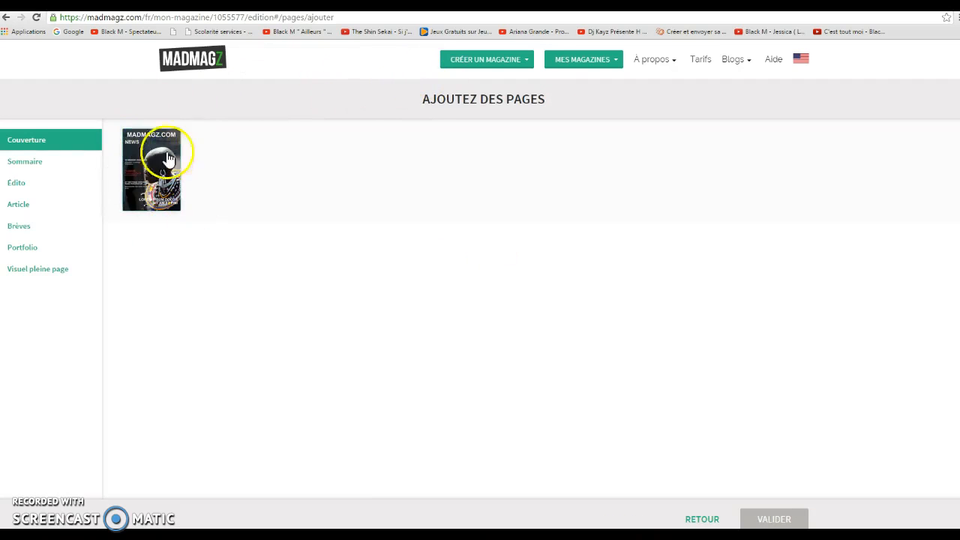
left_click(18, 161)
left_click(150, 178)
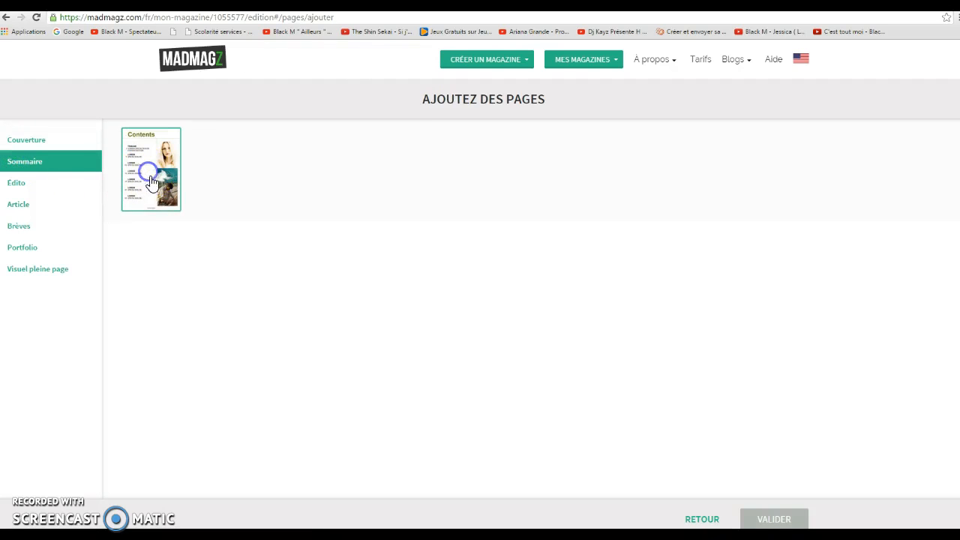
left_click(774, 520)
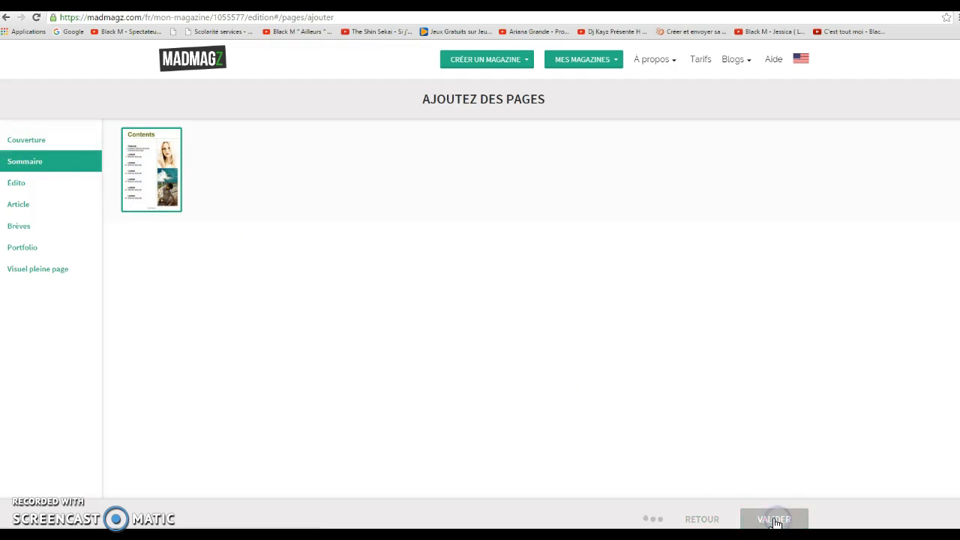
Return to the page overview and add the Édito template titled Tribune as the third page
left_click(421, 101)
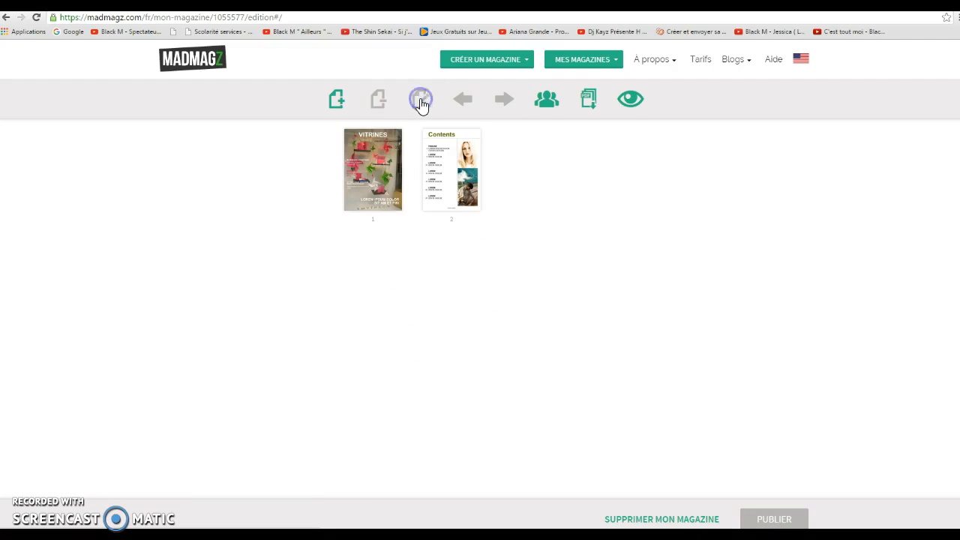
left_click(337, 98)
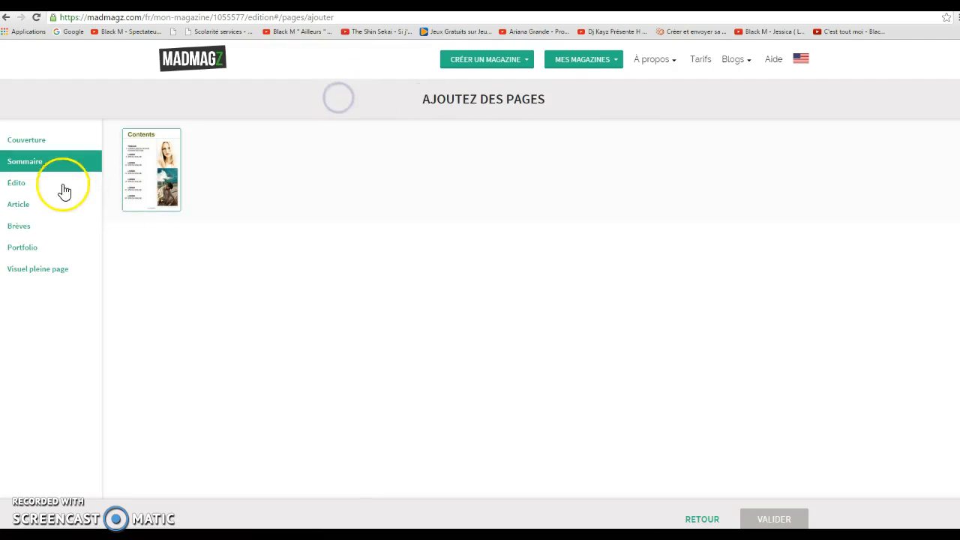
left_click(18, 184)
left_click(147, 167)
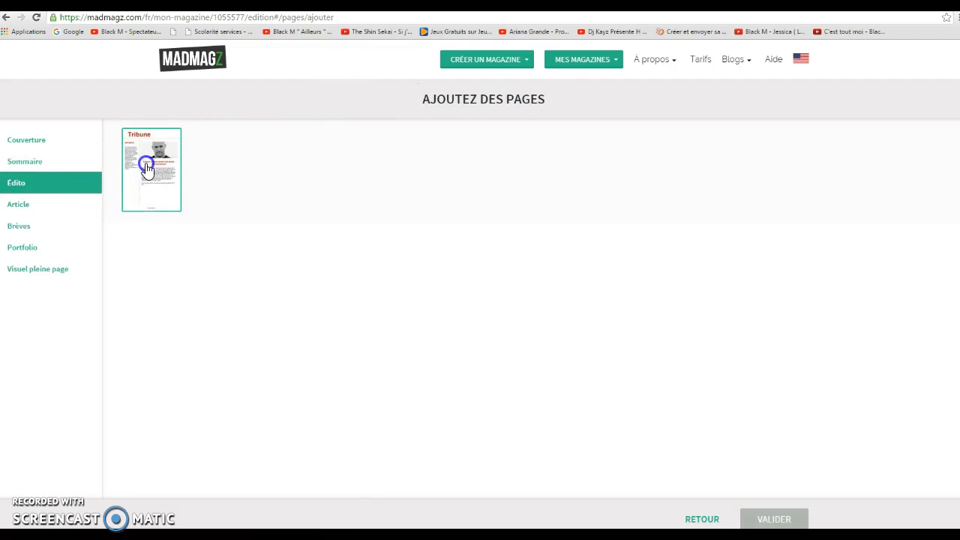
left_click(772, 524)
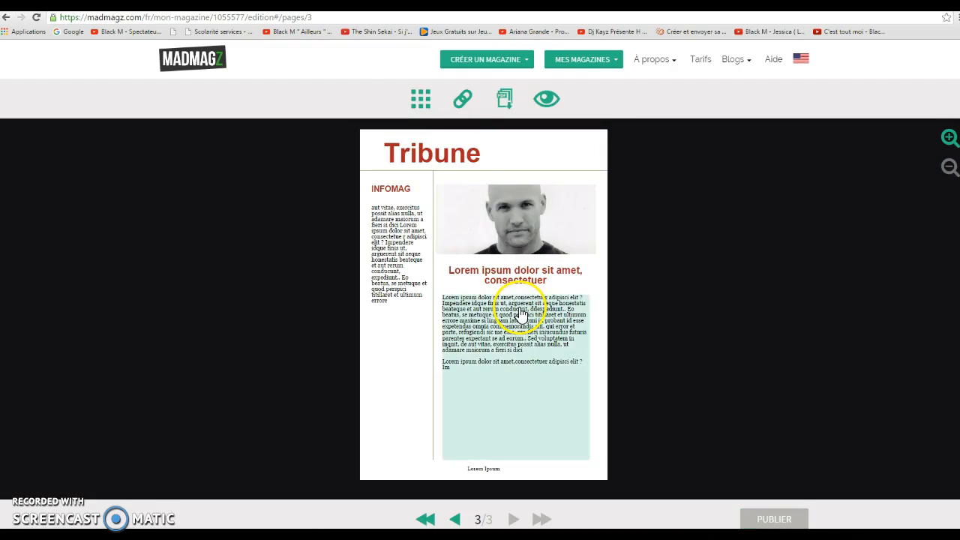
Add the blue Article template with the rock climber photo as the fourth page and return to the page overview
left_click(420, 98)
left_click(337, 98)
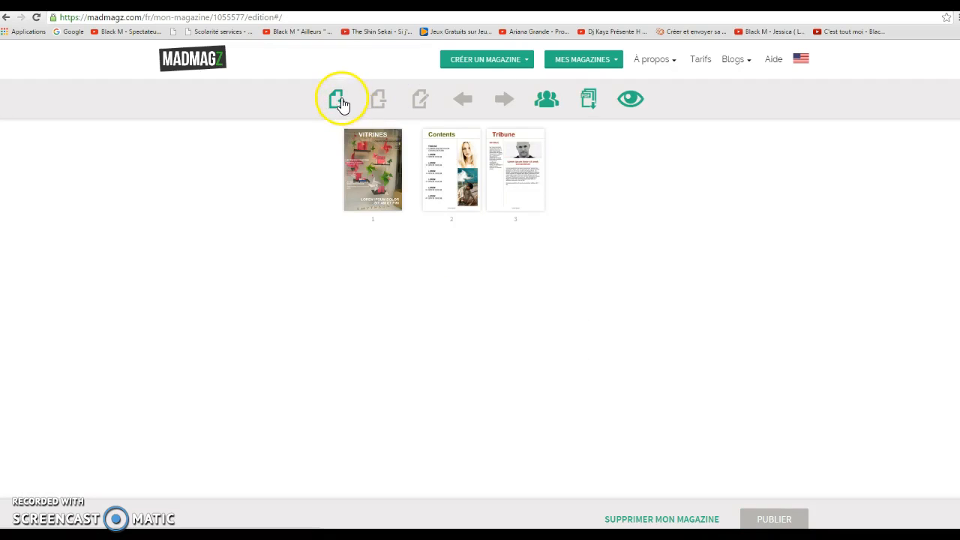
left_click(33, 207)
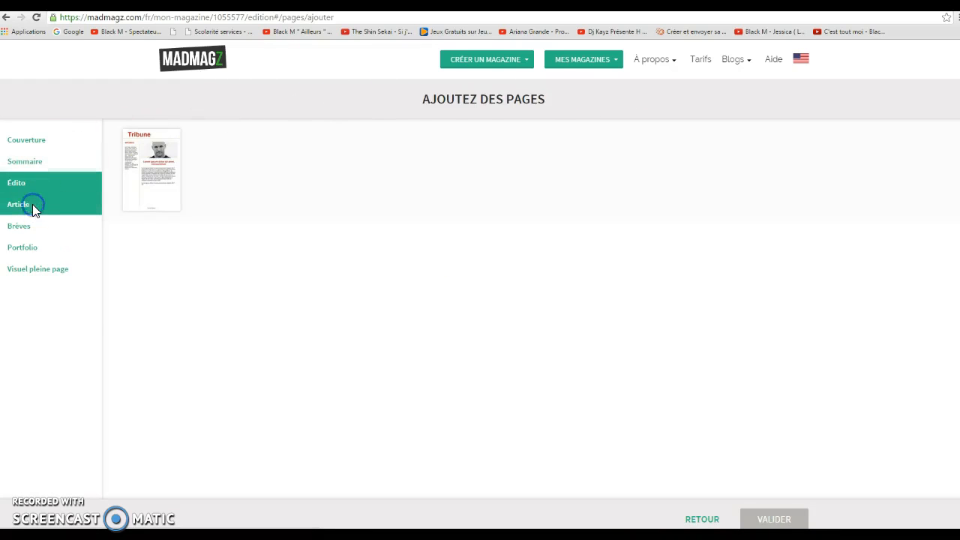
left_click(392, 171)
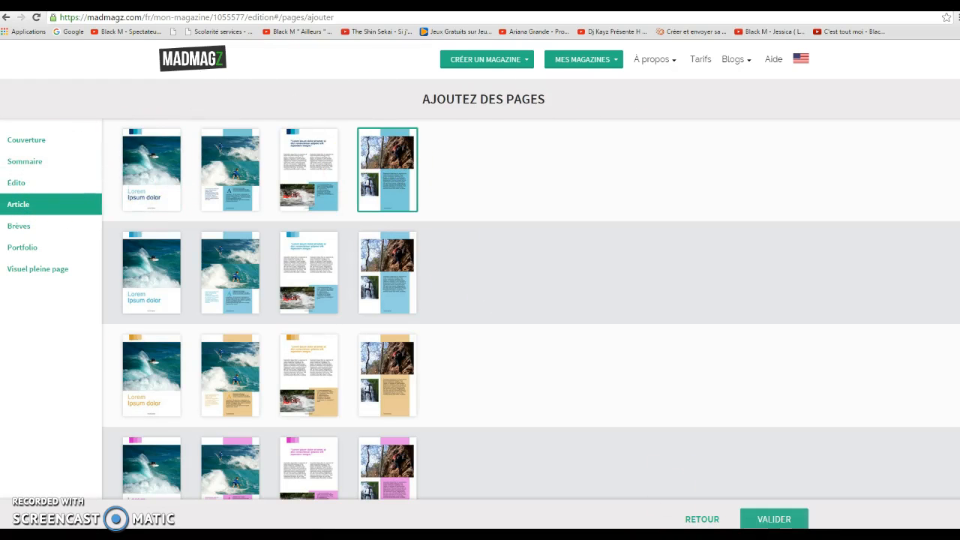
left_click(783, 520)
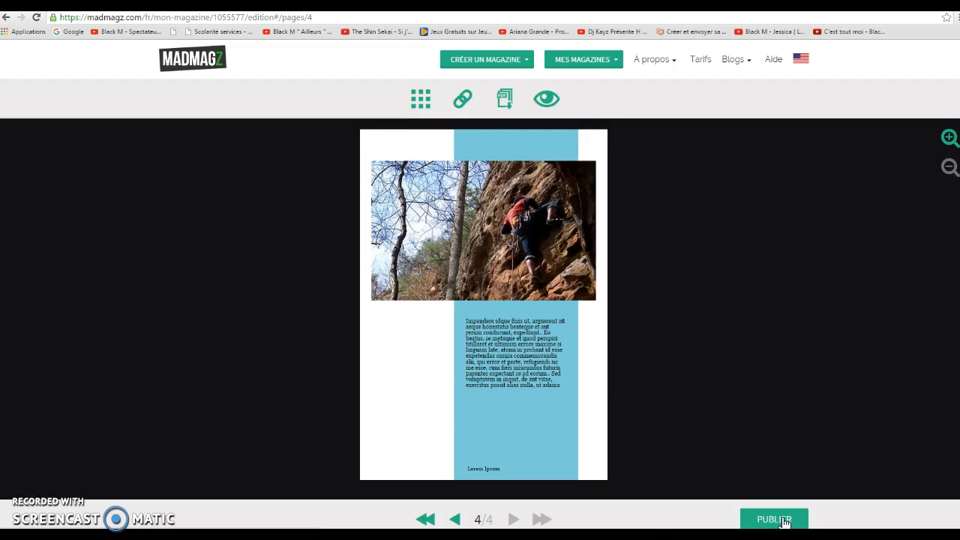
left_click(420, 98)
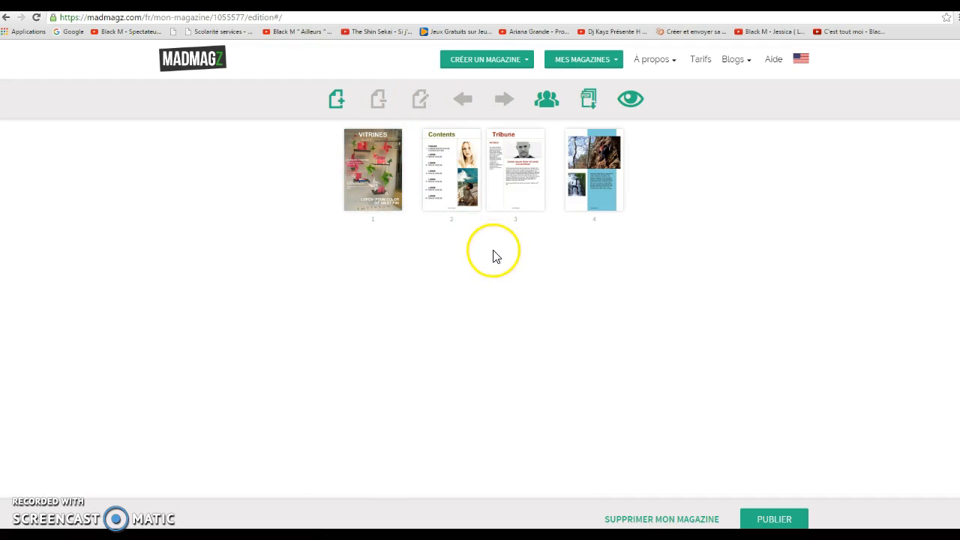
Open page 4 and draw a video interaction area covering the large rock climber photo
left_click(609, 158)
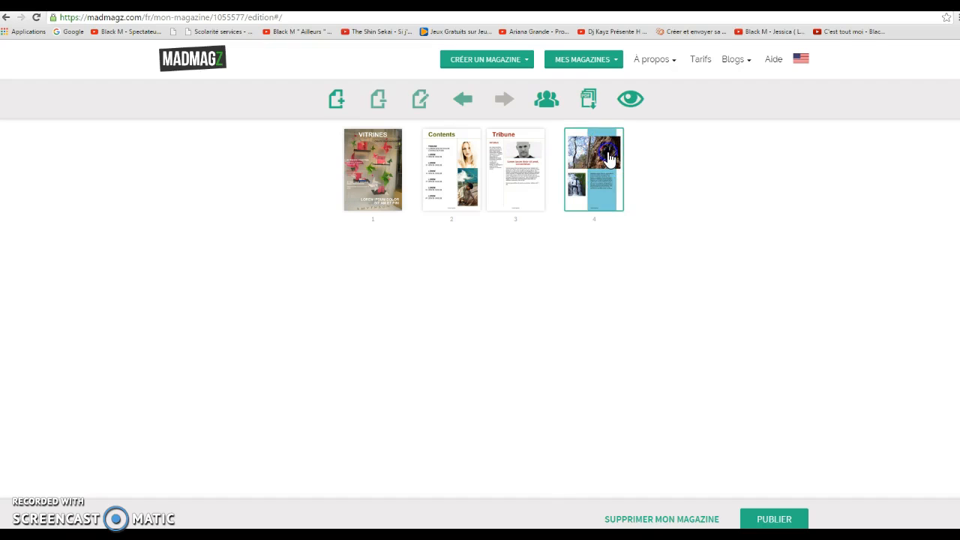
left_click(590, 152)
double_click(603, 155)
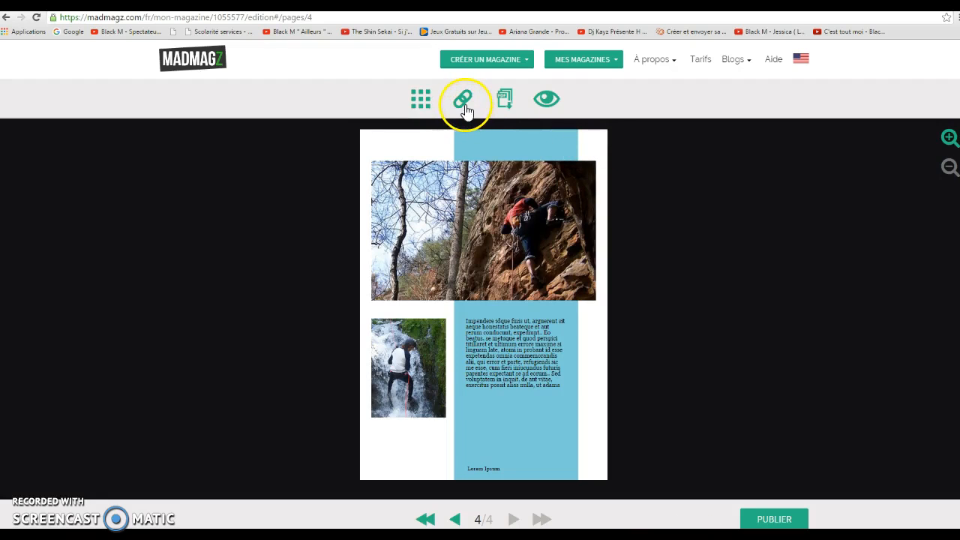
left_click(464, 98)
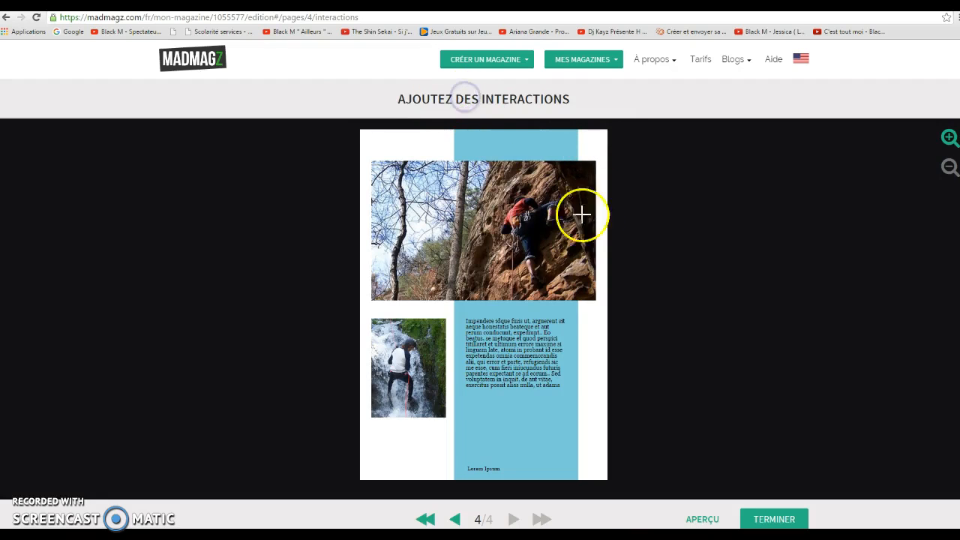
mouse_move(373, 160)
left_mouse_down()
mouse_move(383, 188)
mouse_move(579, 309)
mouse_move(597, 300)
left_mouse_up()
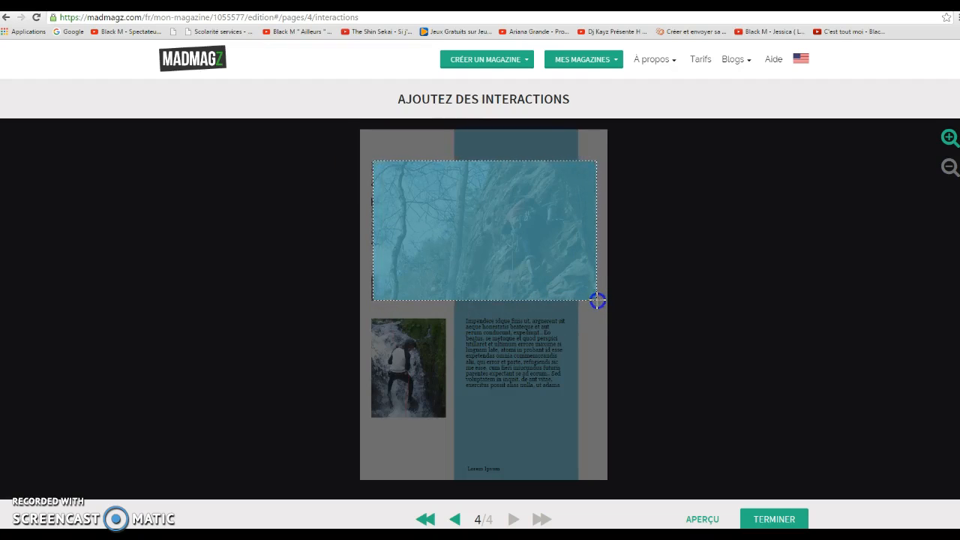
left_click(606, 246)
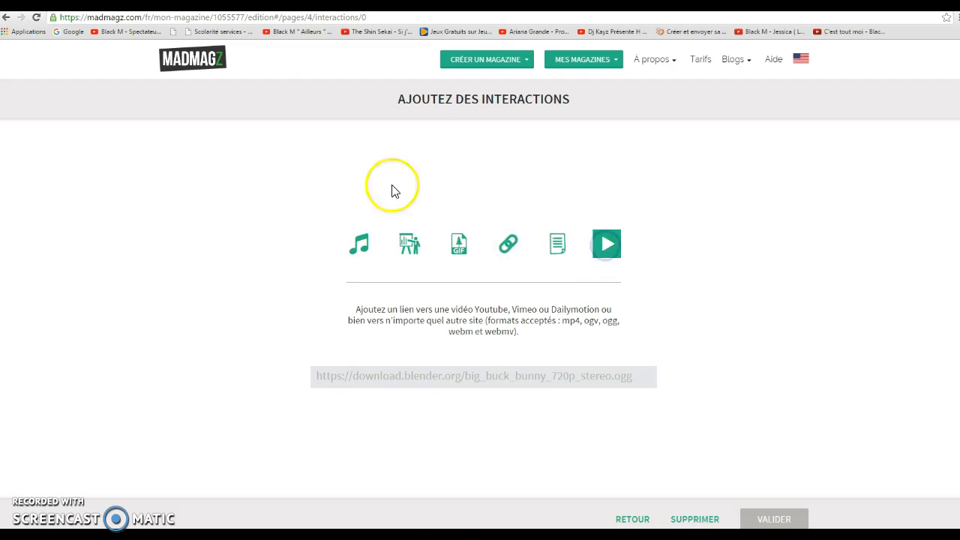
Switch to YouTube and copy the address of the RETIF video "Comment créer une vitrine de printemps attractive ?"
key("ctrl+Tab")
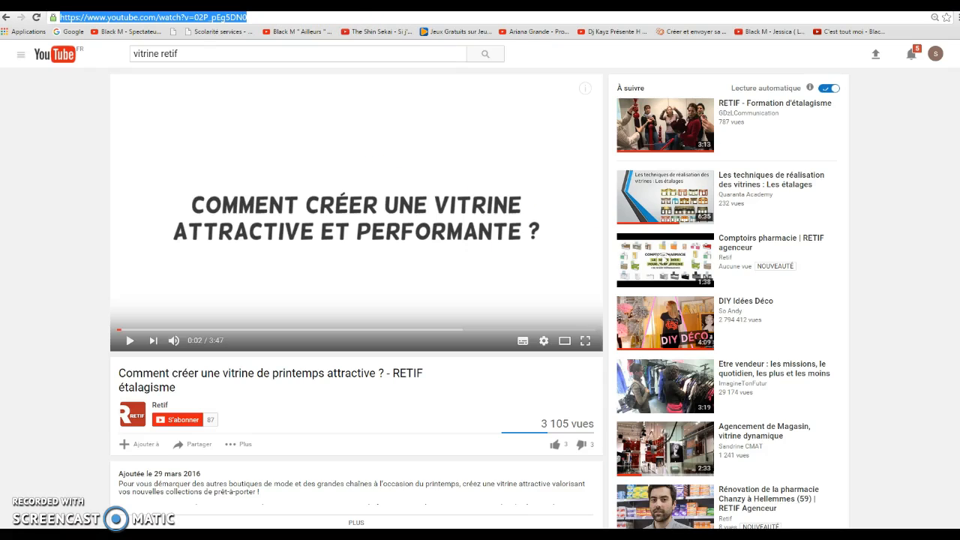
right_click(214, 20)
left_click(234, 59)
Back in Madmagz, paste the copied address as the interaction's video link, validate it and finish adding interactions
key("ctrl+Tab")
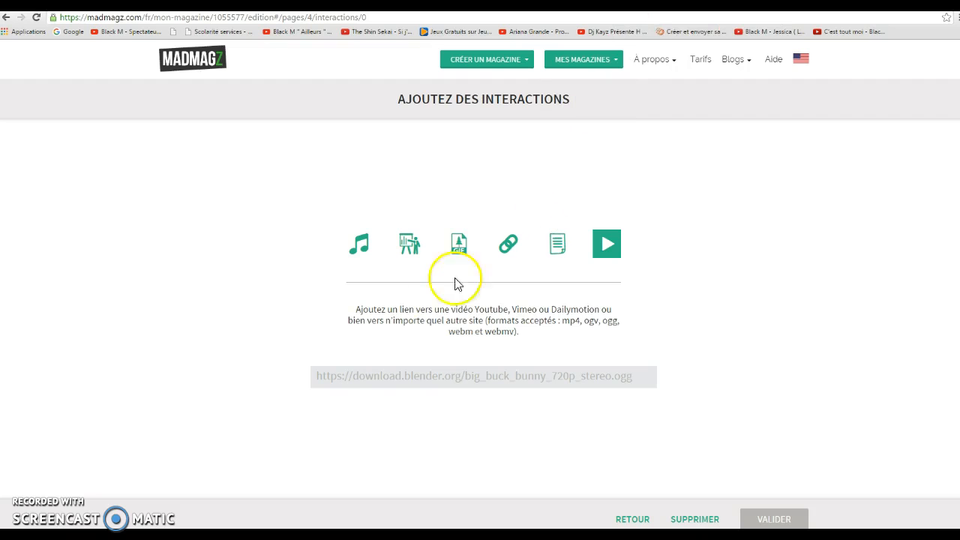
left_click(336, 378)
right_click(336, 379)
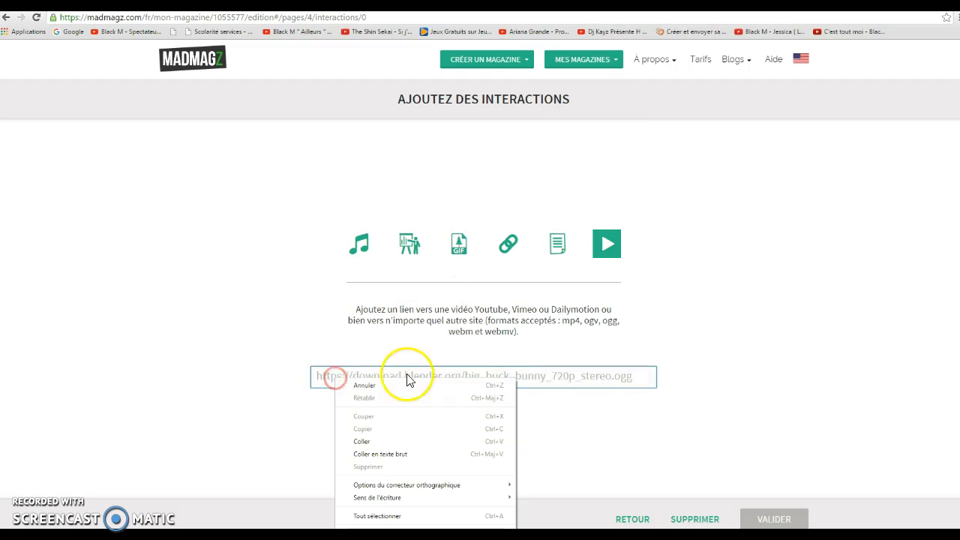
left_click(408, 440)
left_click(768, 519)
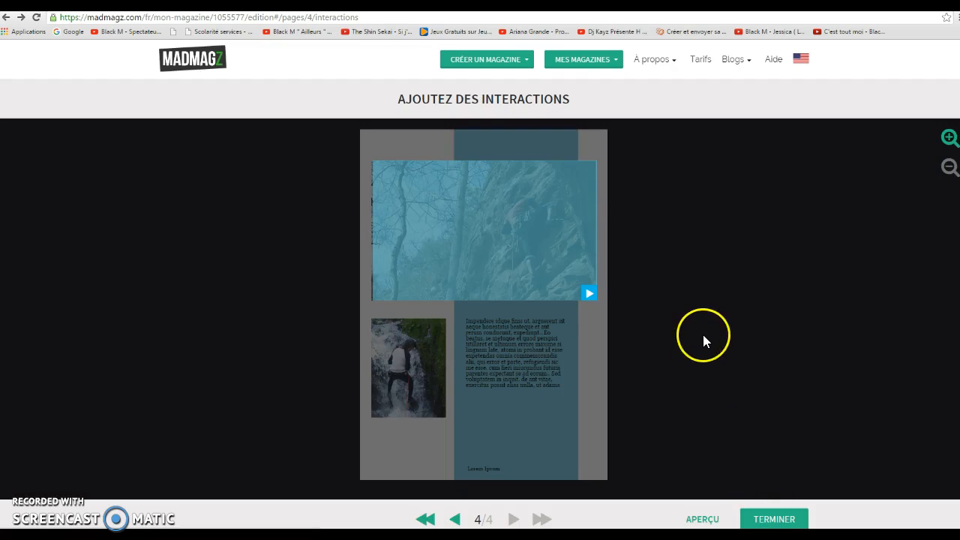
left_click(773, 520)
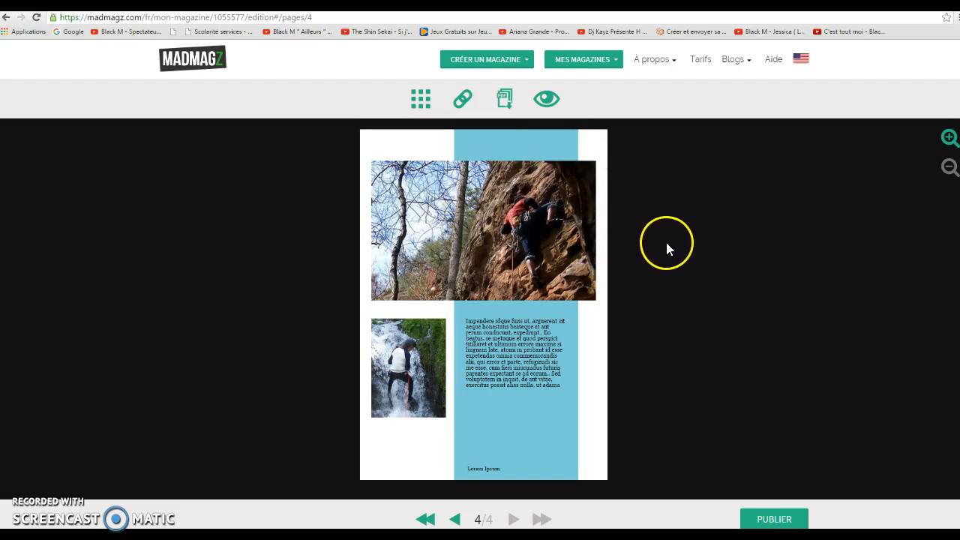
Preview page 4, play and pause the video embedded in the climber photo, and close the preview
left_click(548, 101)
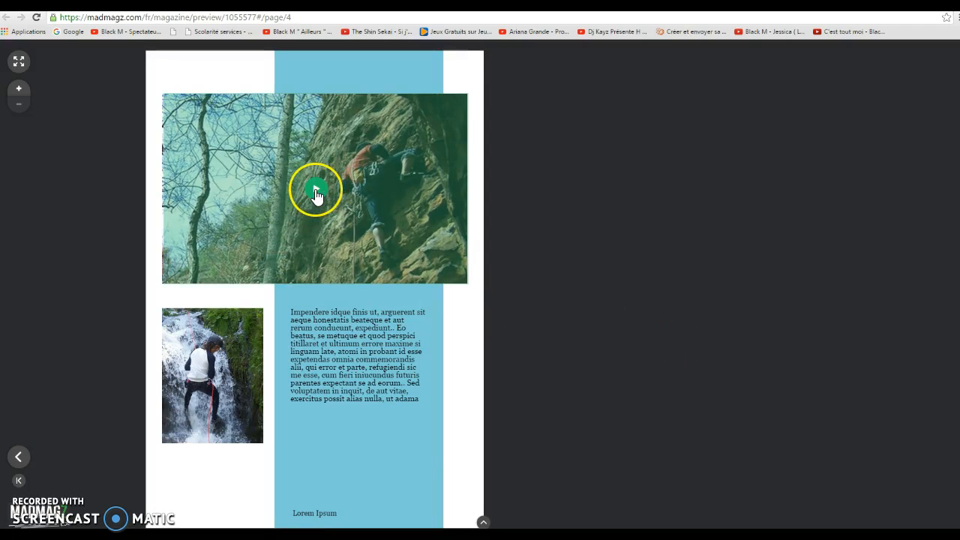
left_click(316, 192)
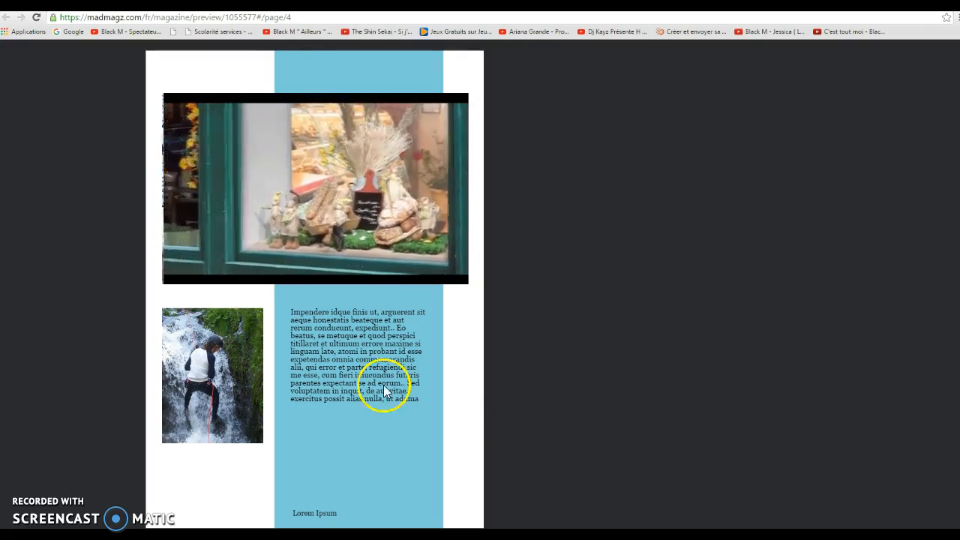
left_click(182, 274)
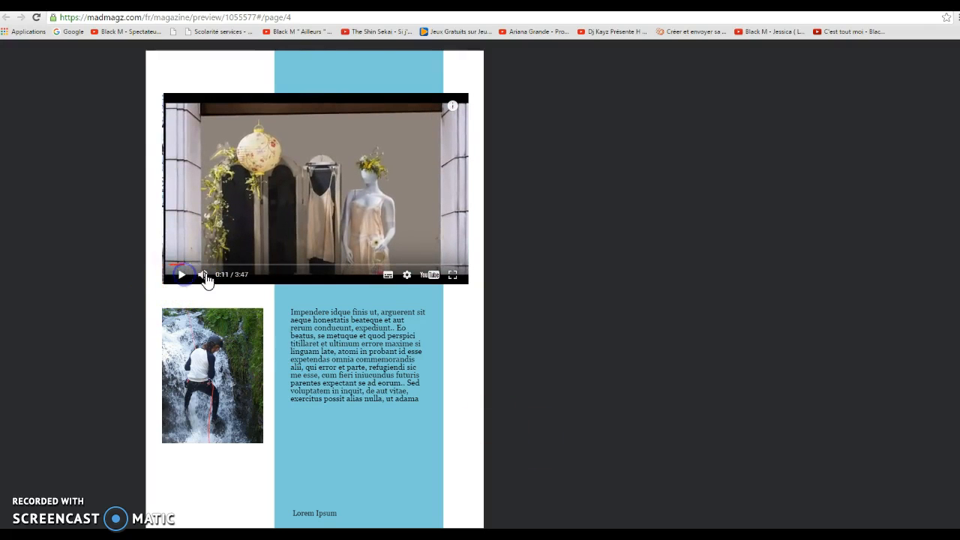
left_click(708, 5)
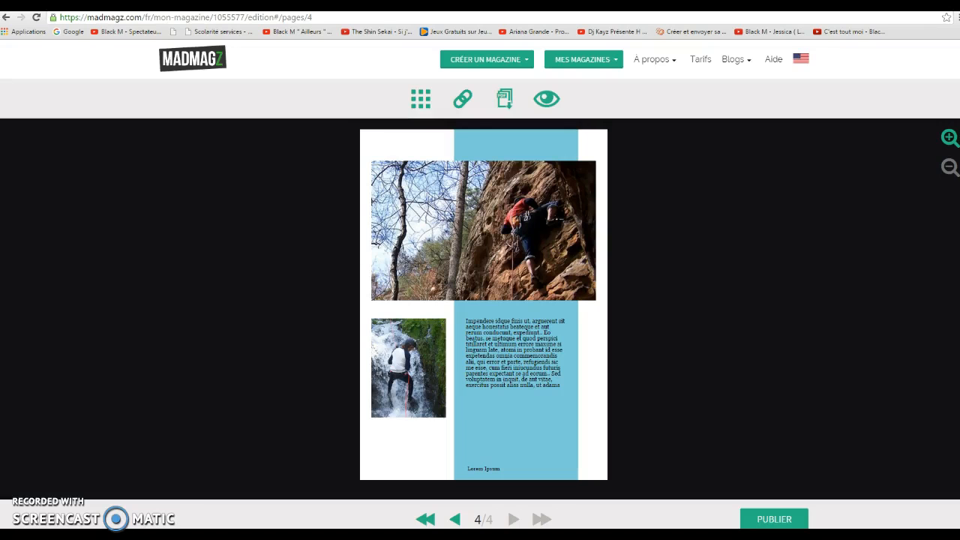
Return to the page overview and display the link for inviting collaborators
left_click(422, 96)
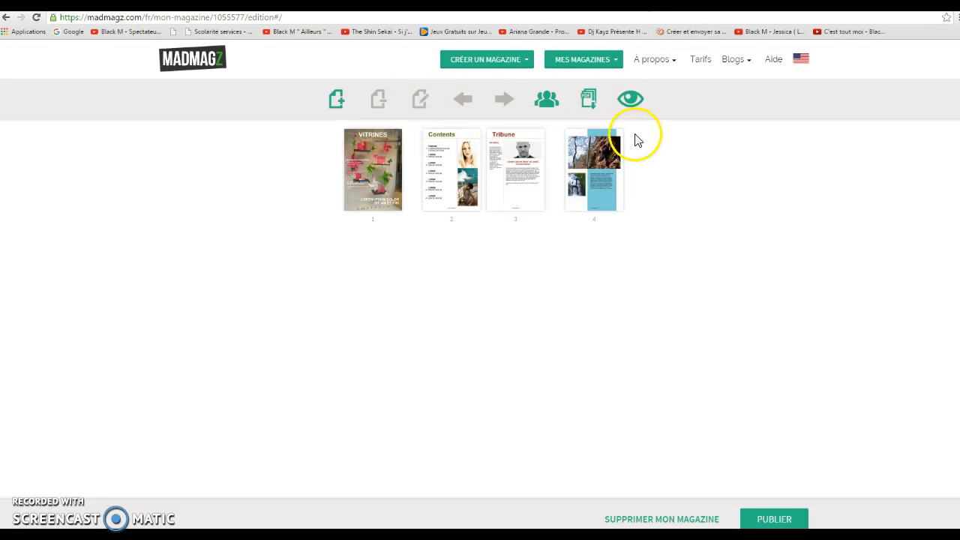
left_click(547, 102)
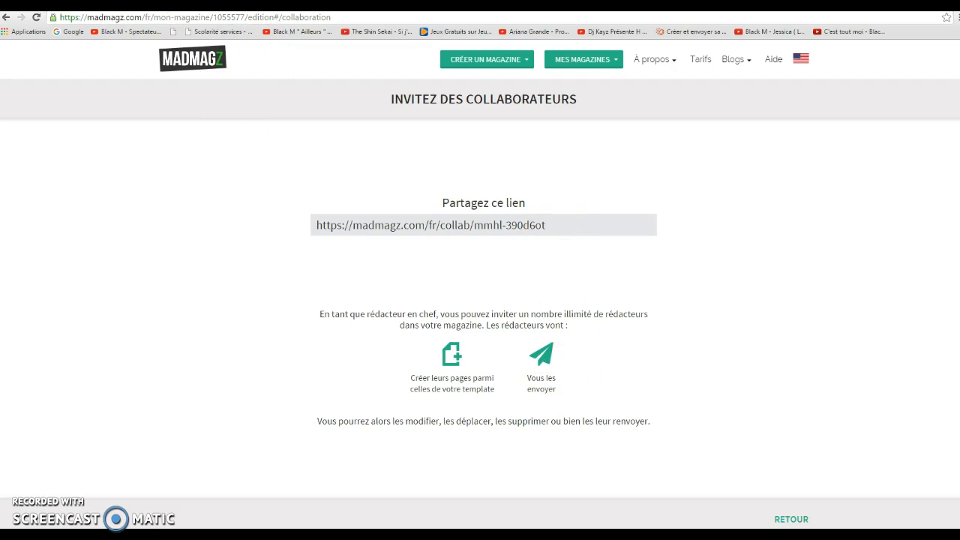
Switch to the webmail to view the collaboration page linked in the "lien test madmagz" message, and return to the magazine's page overview
left_click(159, 3)
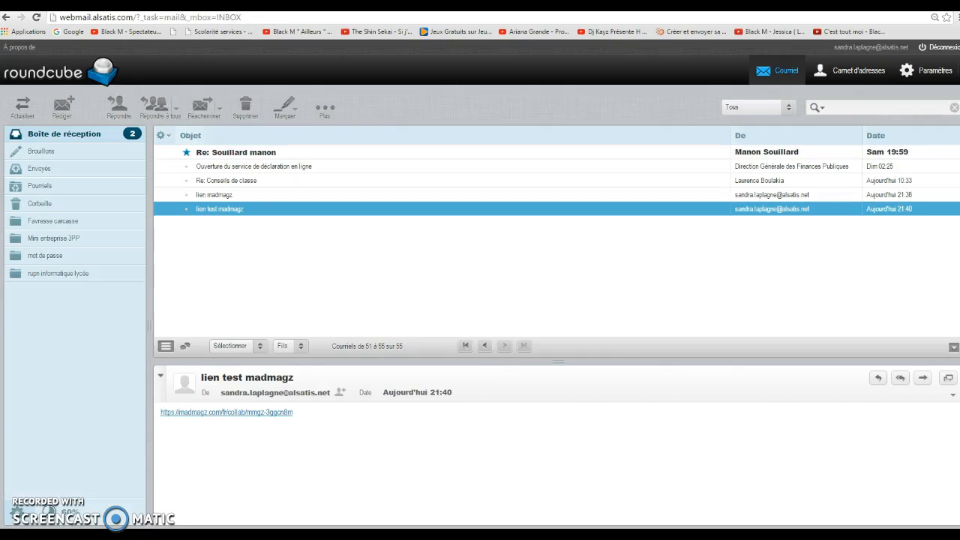
left_click(235, 417)
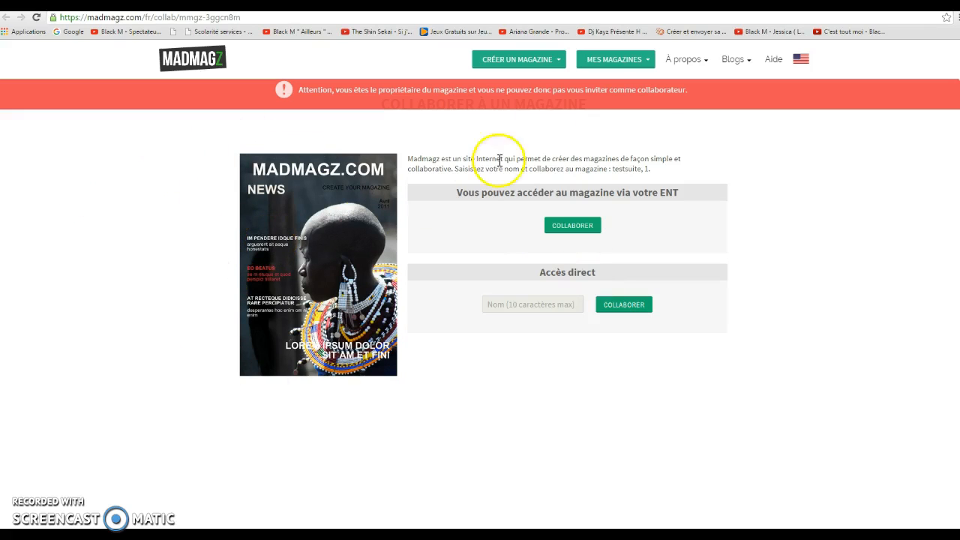
left_click(645, 3)
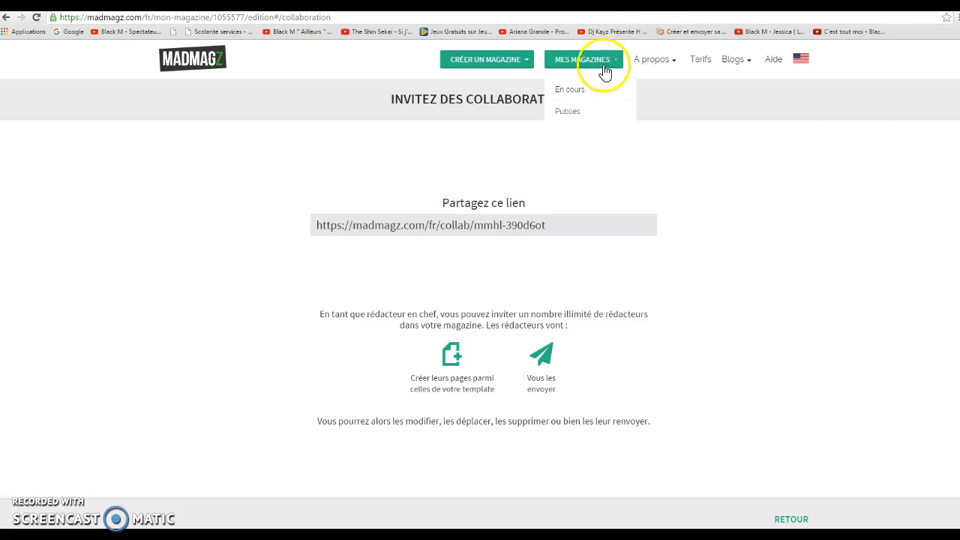
mouse_move(681, 77)
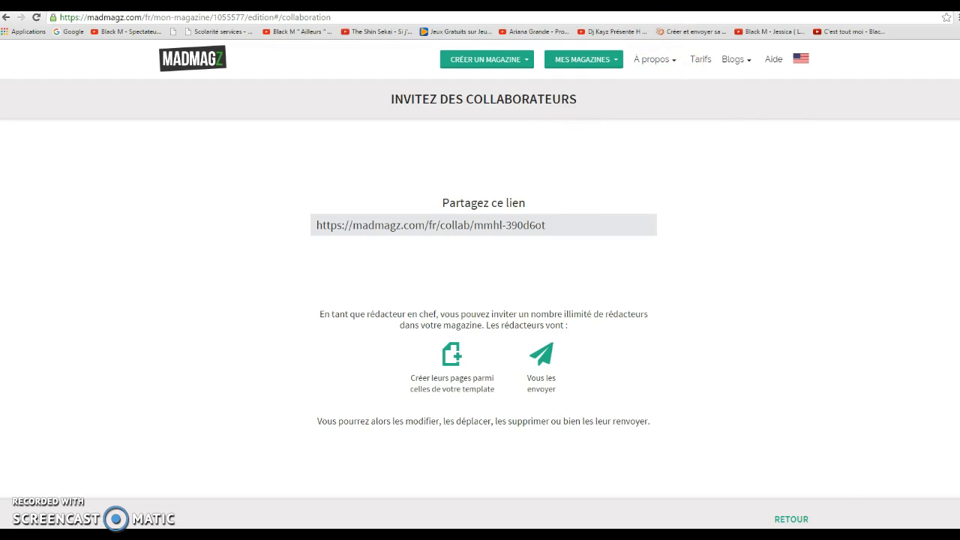
left_click(790, 519)
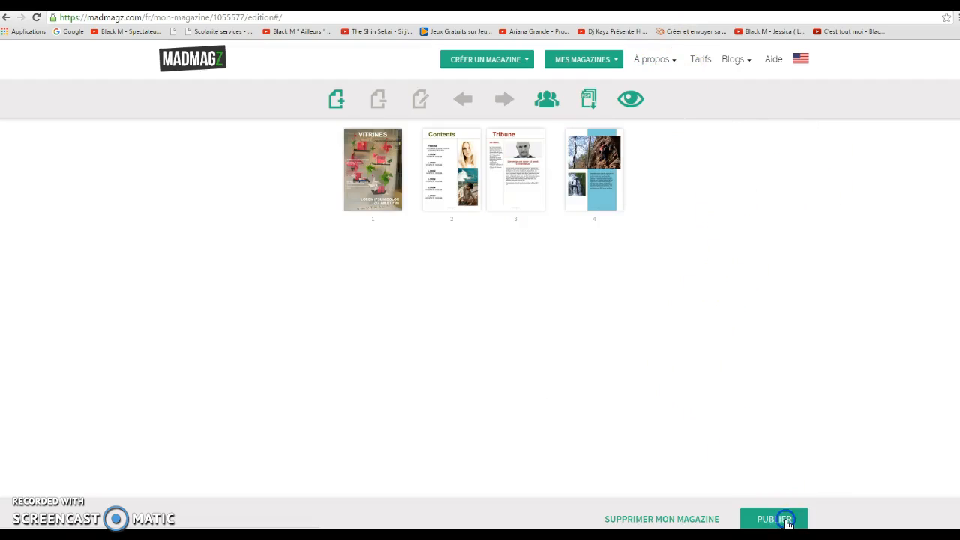
Publish the magazine with the title TEST, number 1 and the Education theme
left_click(529, 200)
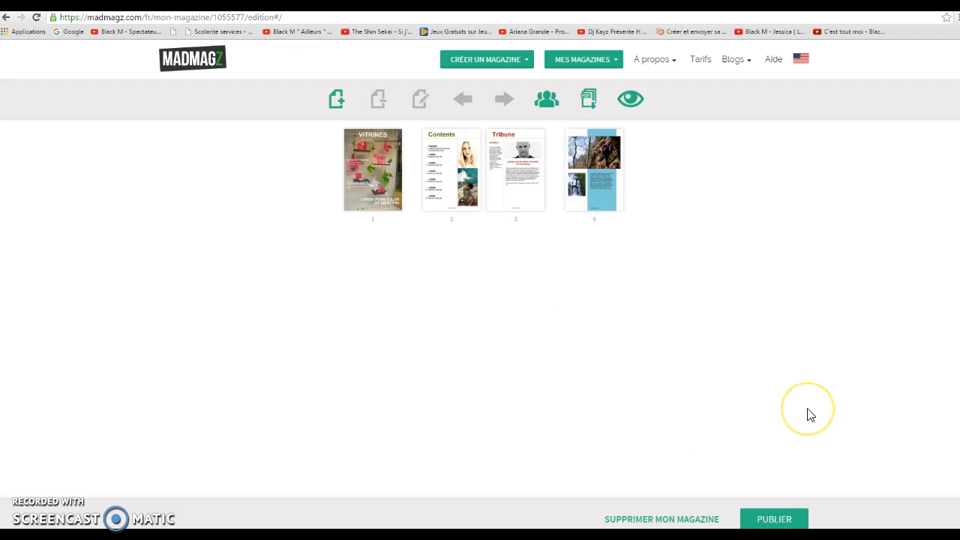
left_click(781, 523)
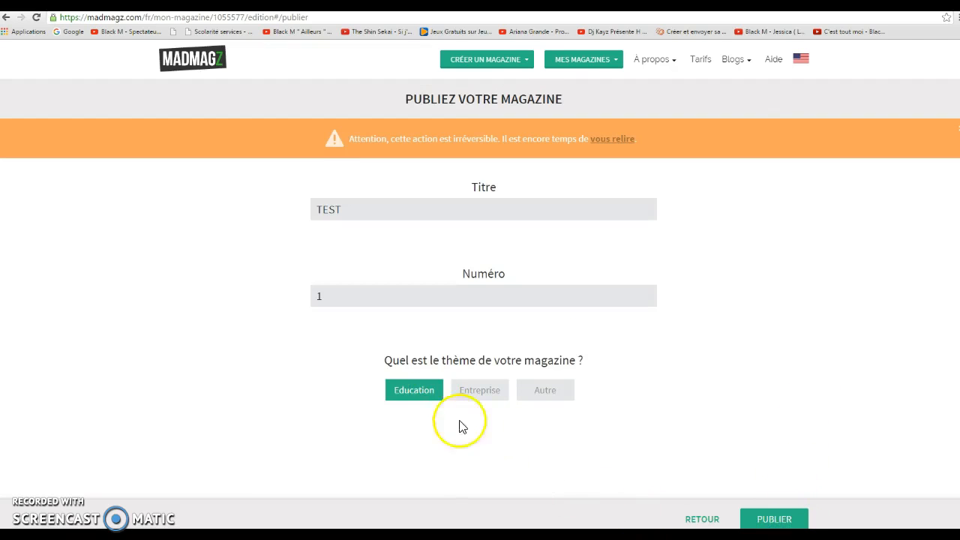
left_click(777, 520)
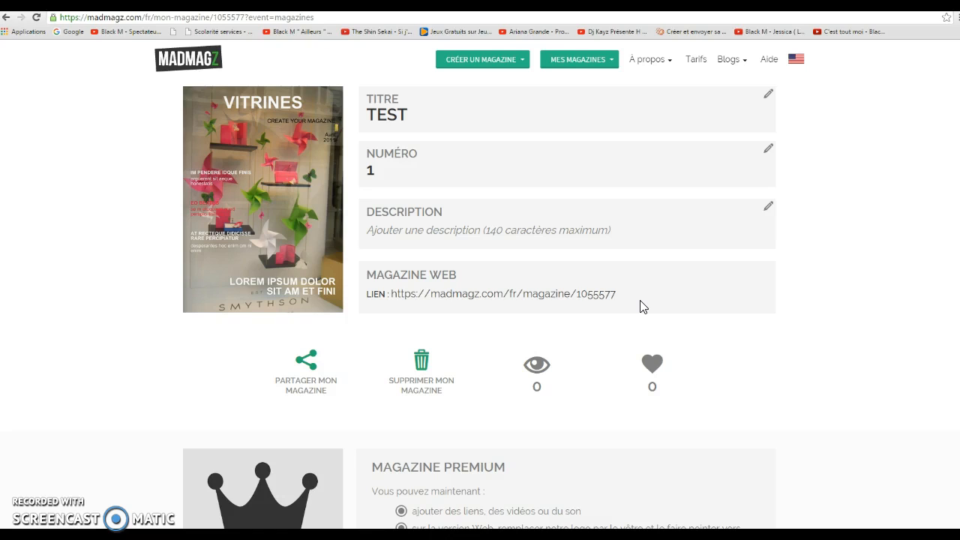
View the published magazine's sharing options and close them
left_click(306, 363)
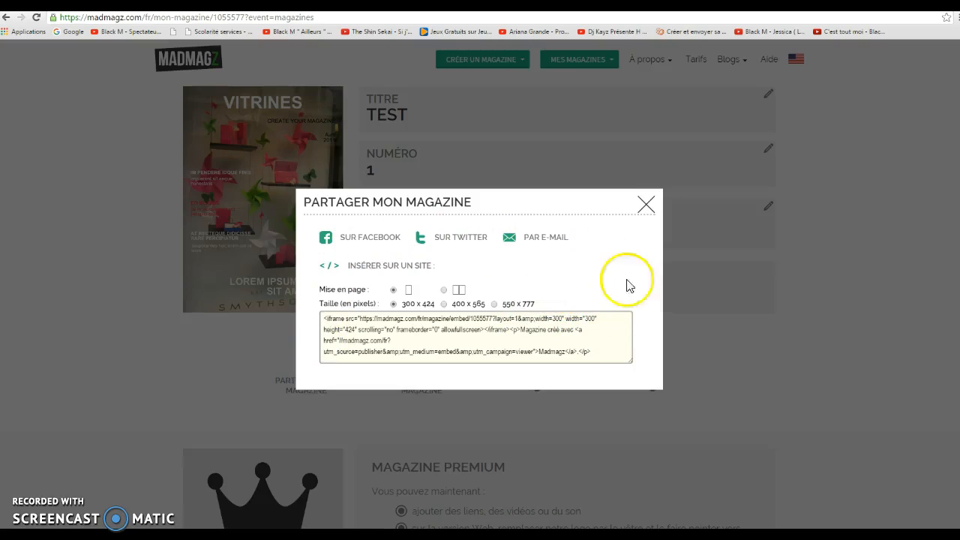
left_click(647, 207)
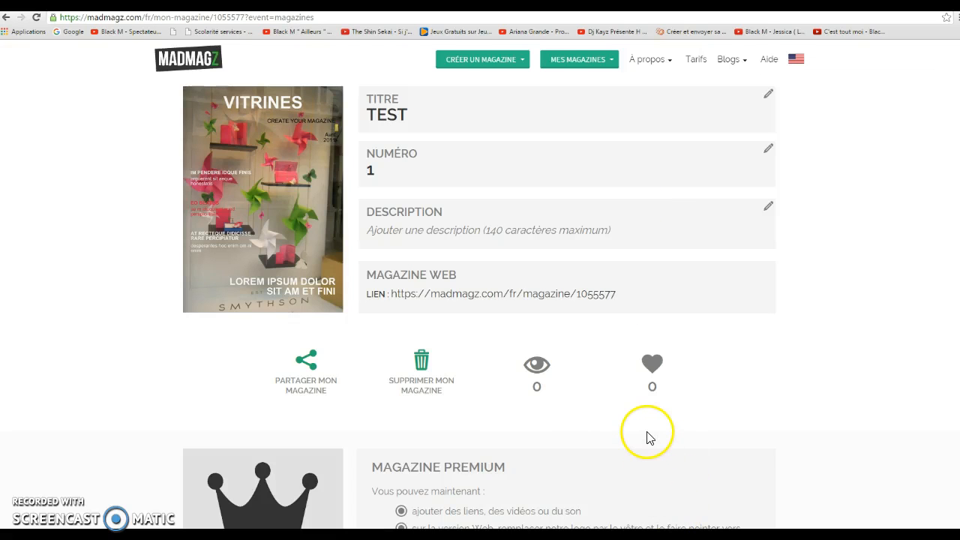